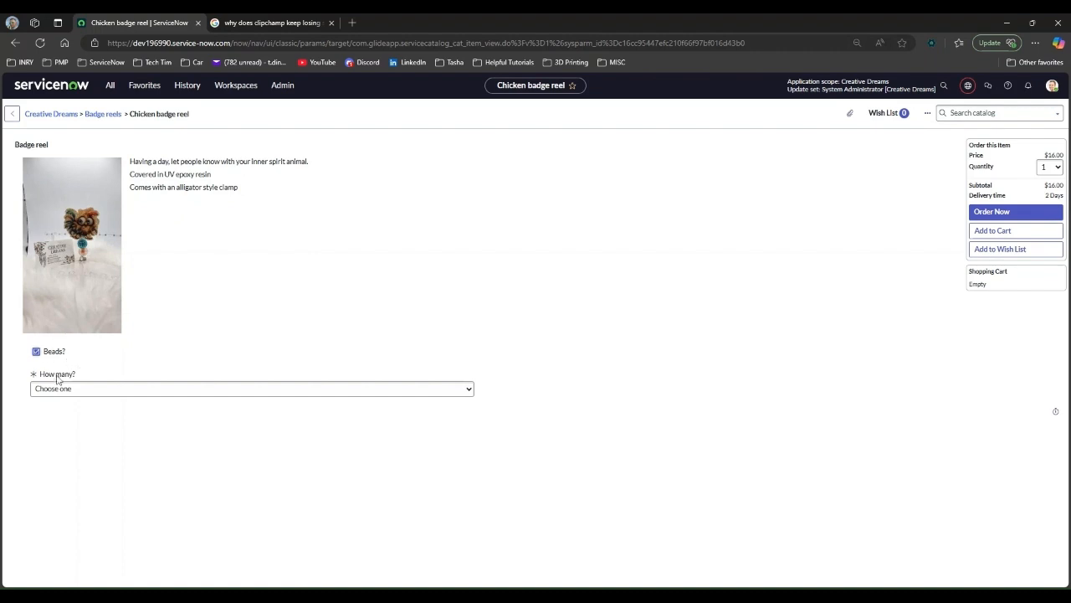
Preview which bead questions the order form shows with How many set to 1, 2 and 3.
left_click(117, 393)
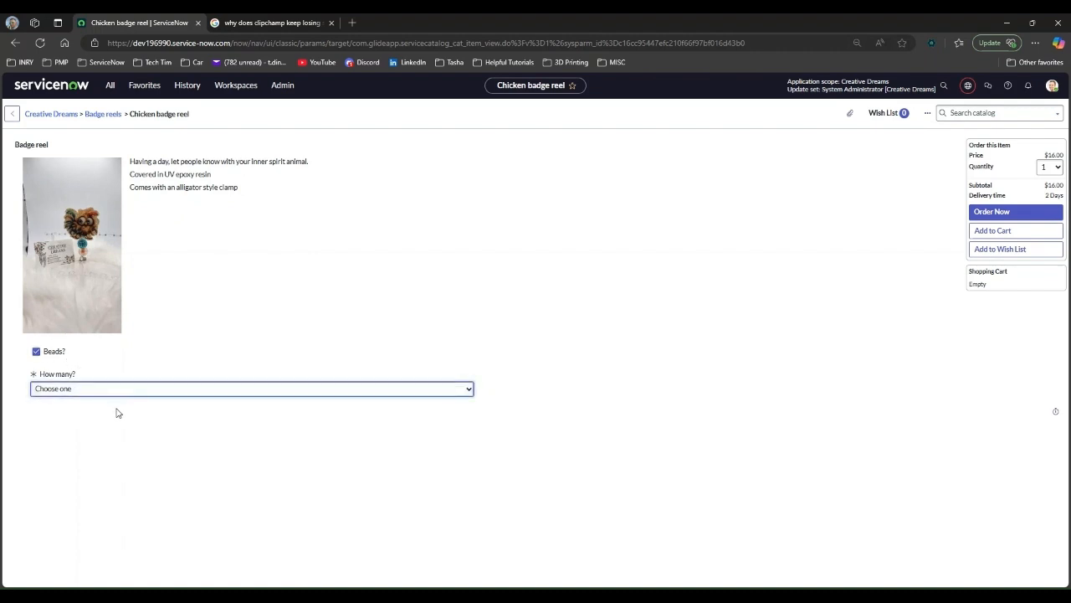
left_click(111, 409)
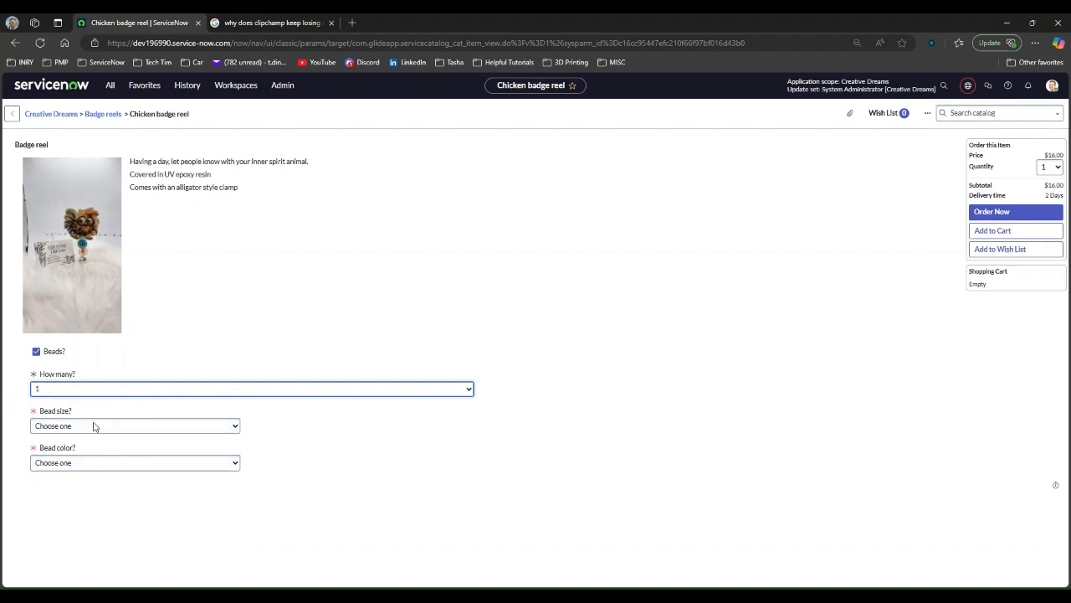
key("Down")
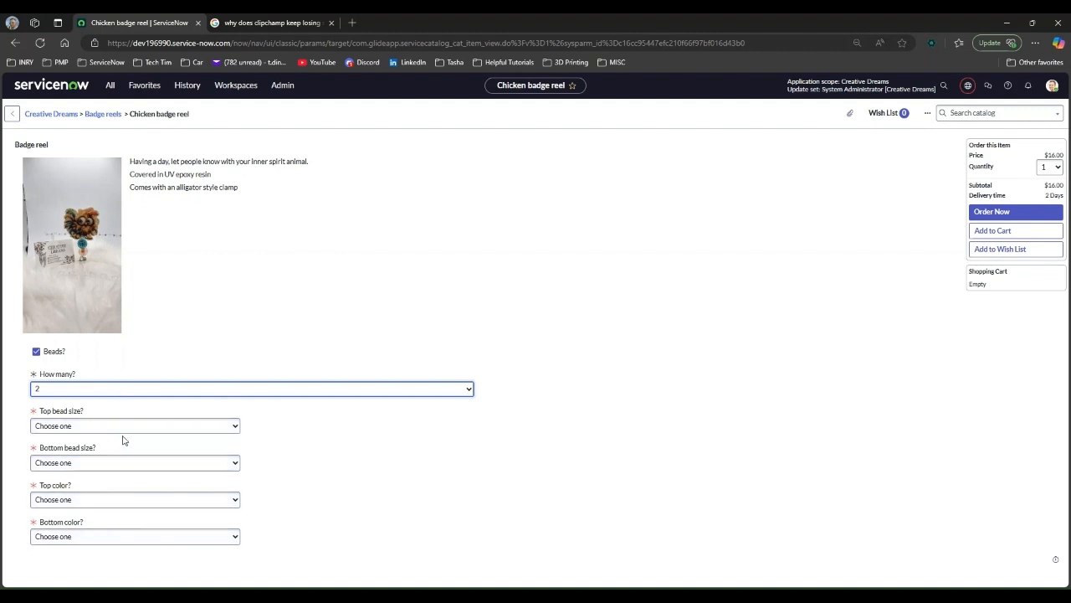
key("Down")
scroll(123, 439, "down", 1)
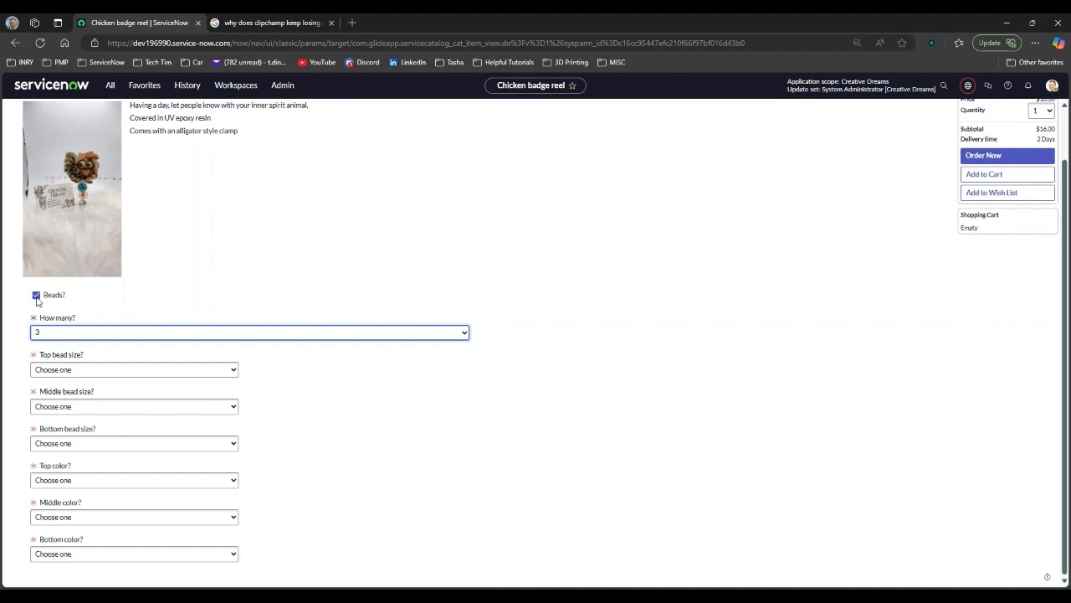
Test clearing and re-ticking Beads on the order form, and reset How many to Choose one.
left_click(37, 297)
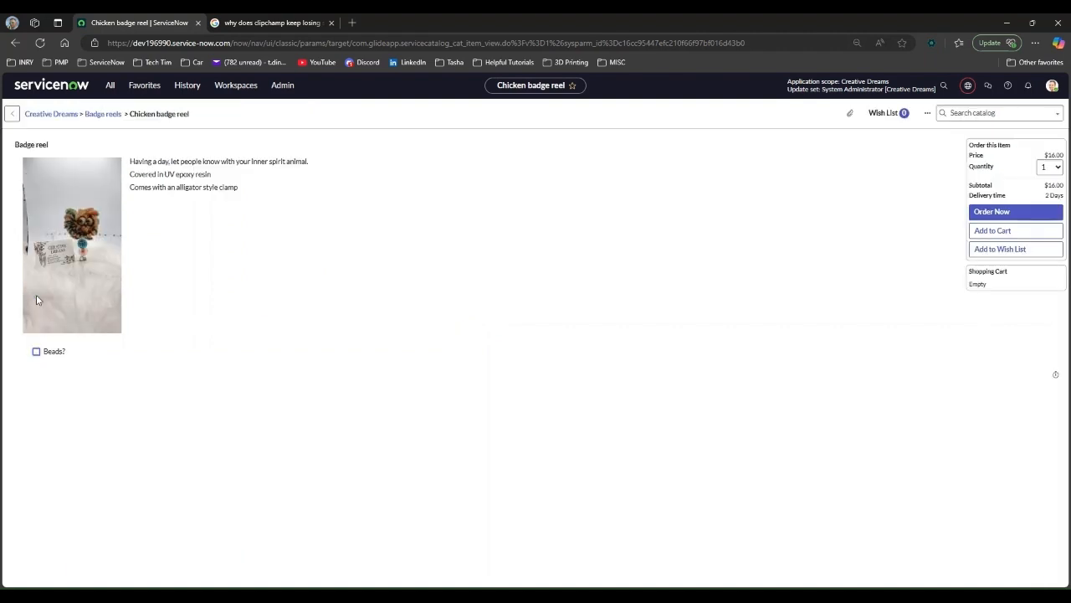
left_click(35, 353)
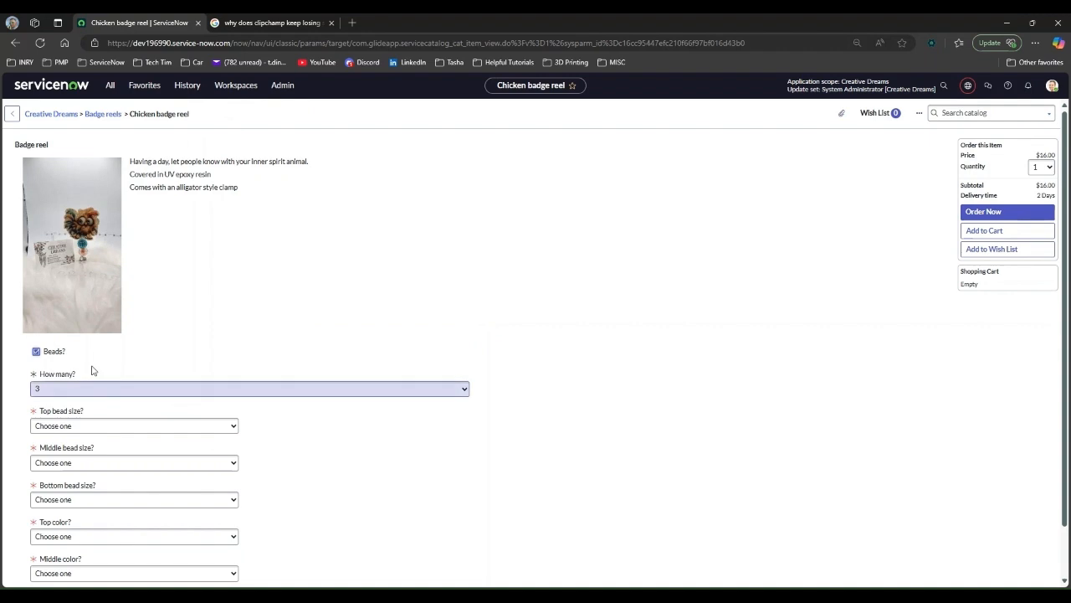
key("Tab")
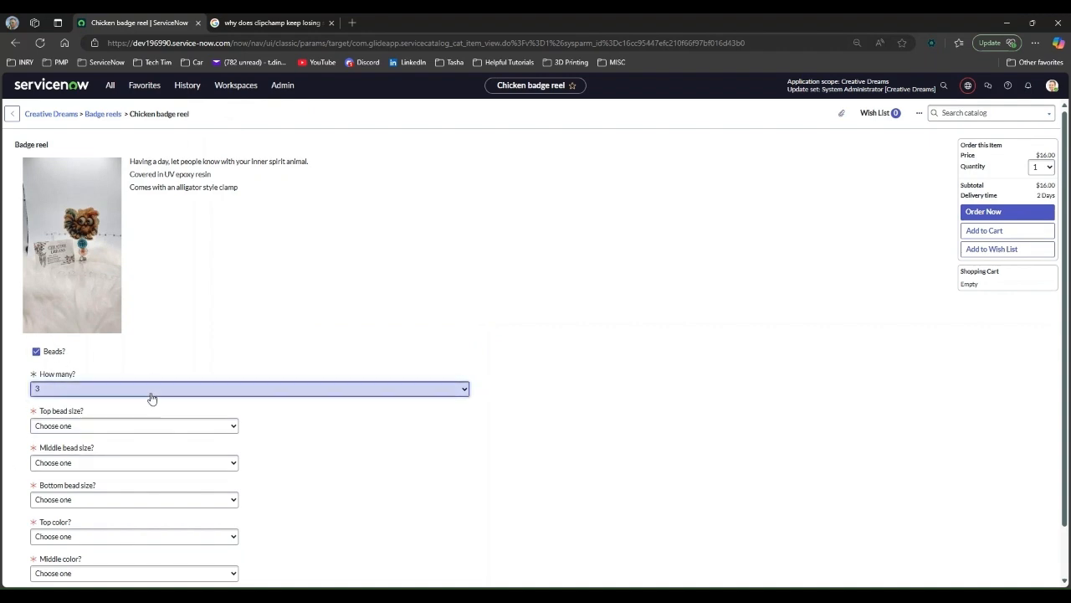
left_click(149, 449)
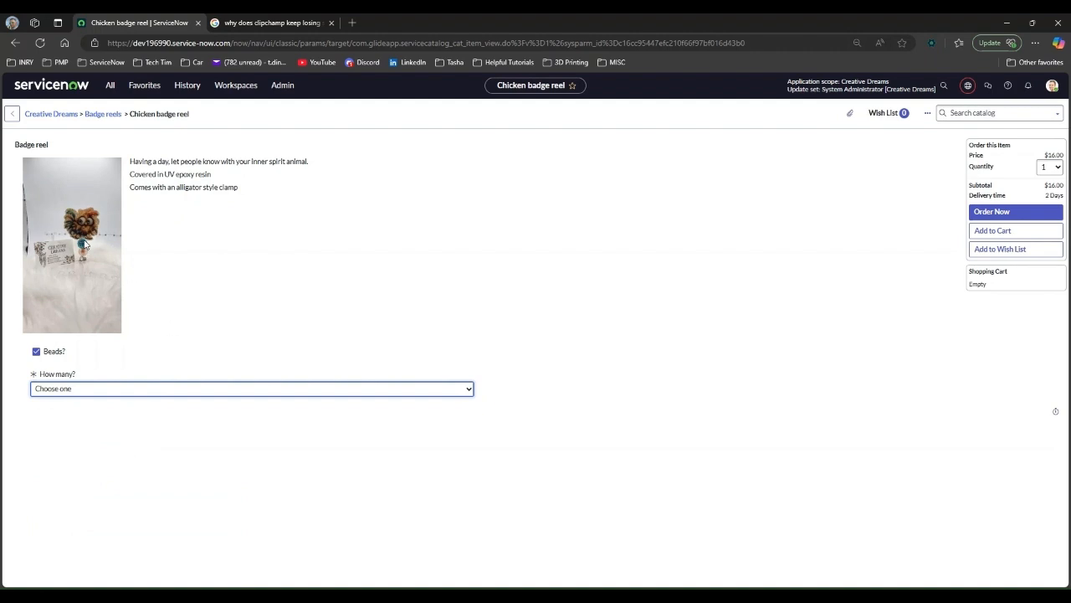
Go back to the Chicken badge reel catalog item and examine the variable in its Beads variable set.
left_click(15, 43)
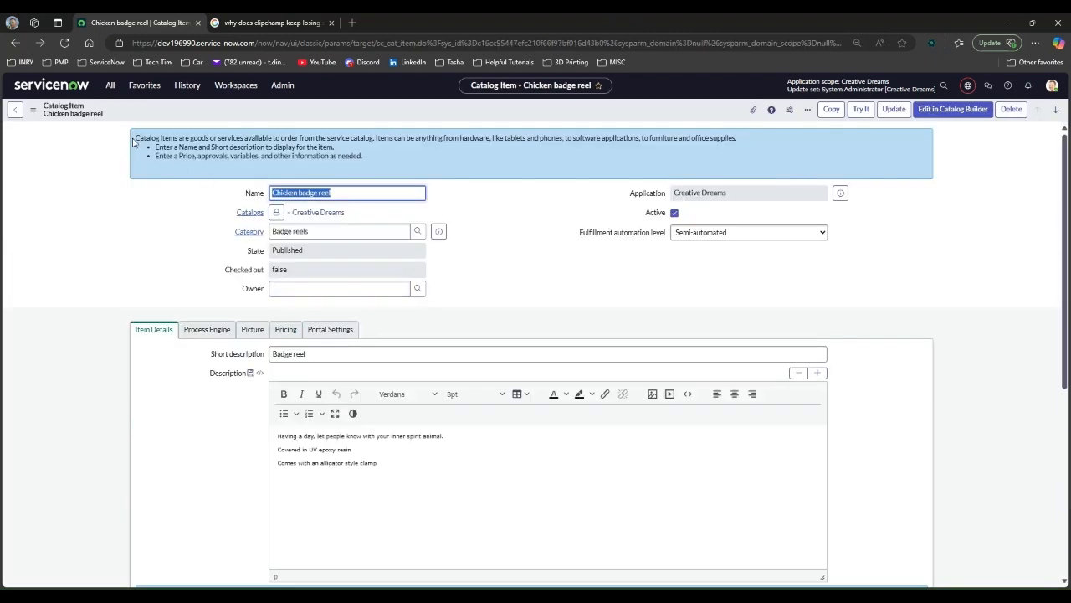
scroll(147, 224, "down", 5)
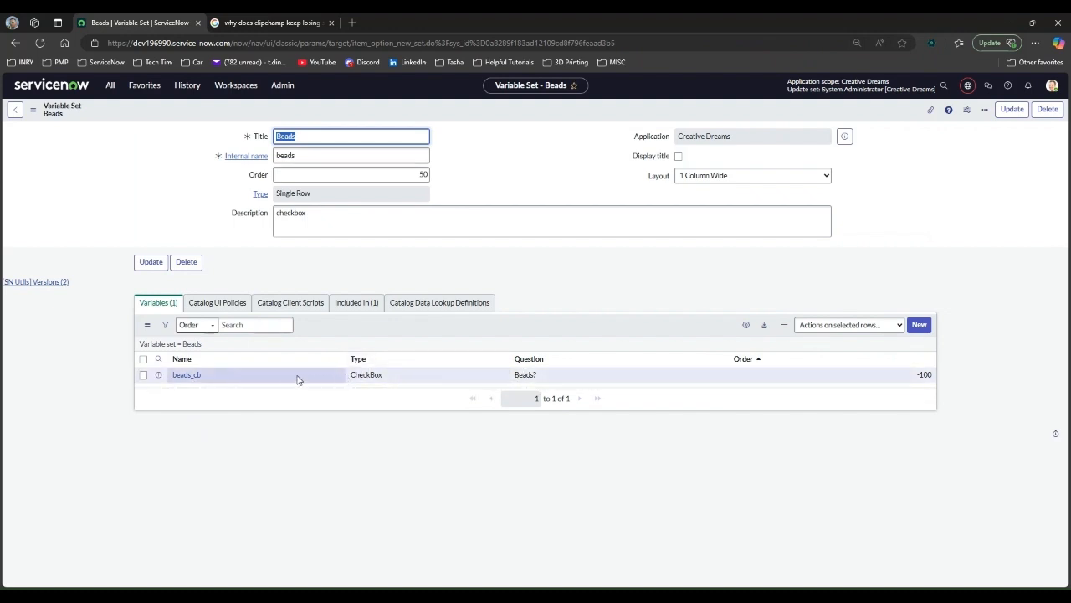
left_click(13, 111)
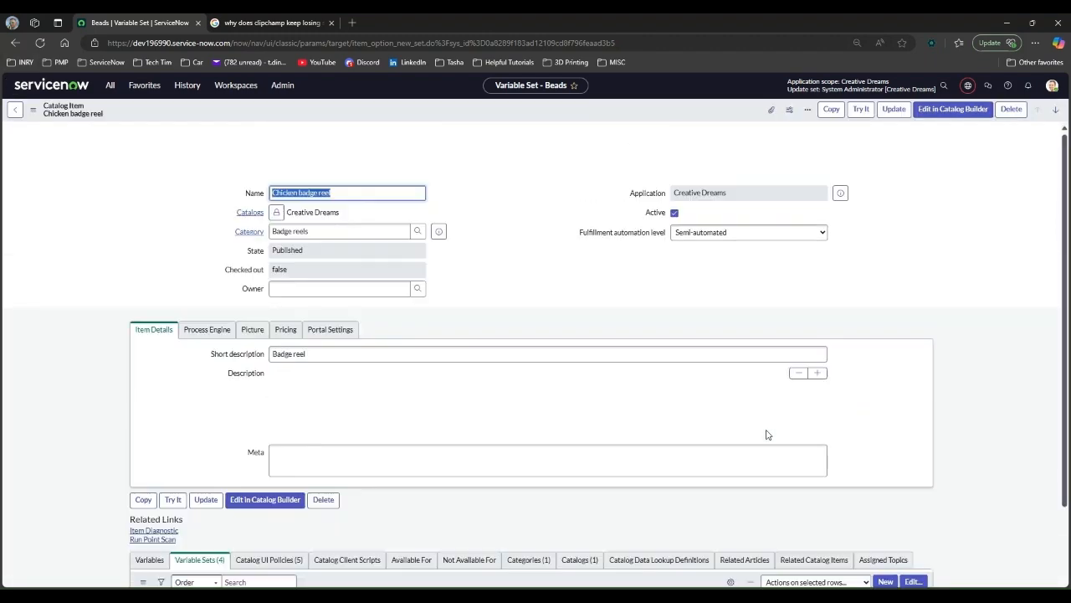
Set the order of the Beads variable set to 500 and save the catalog item.
scroll(503, 404, "down", 4)
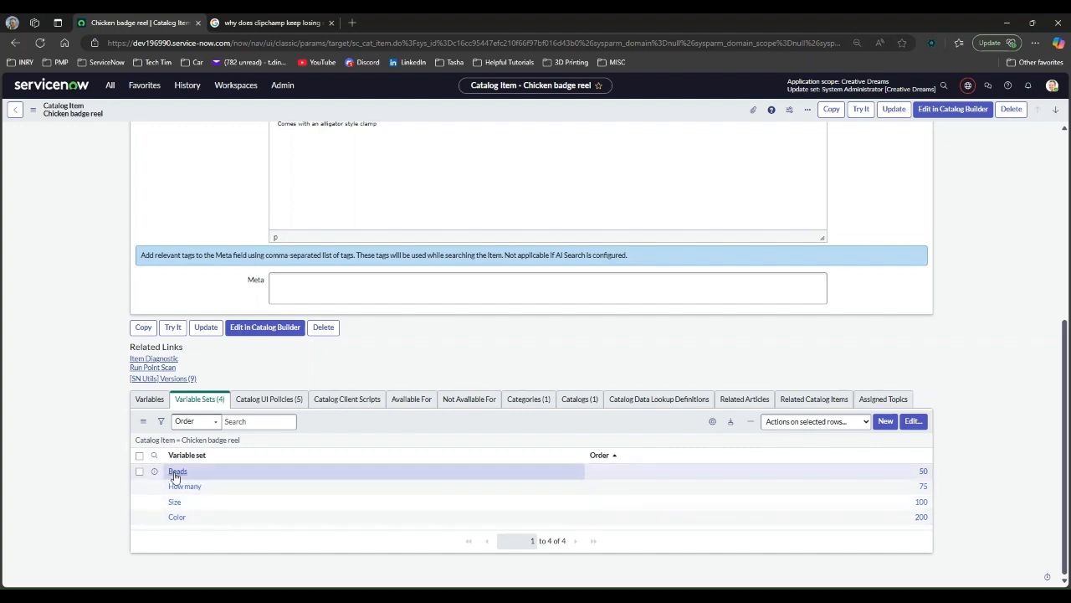
double_click(919, 472)
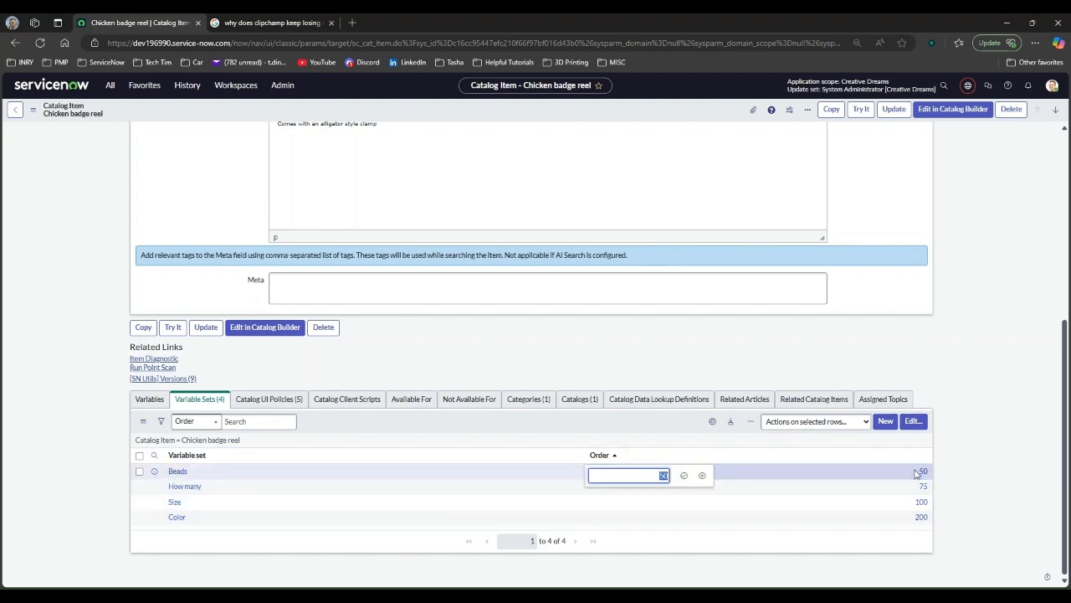
type("500")
key("Return")
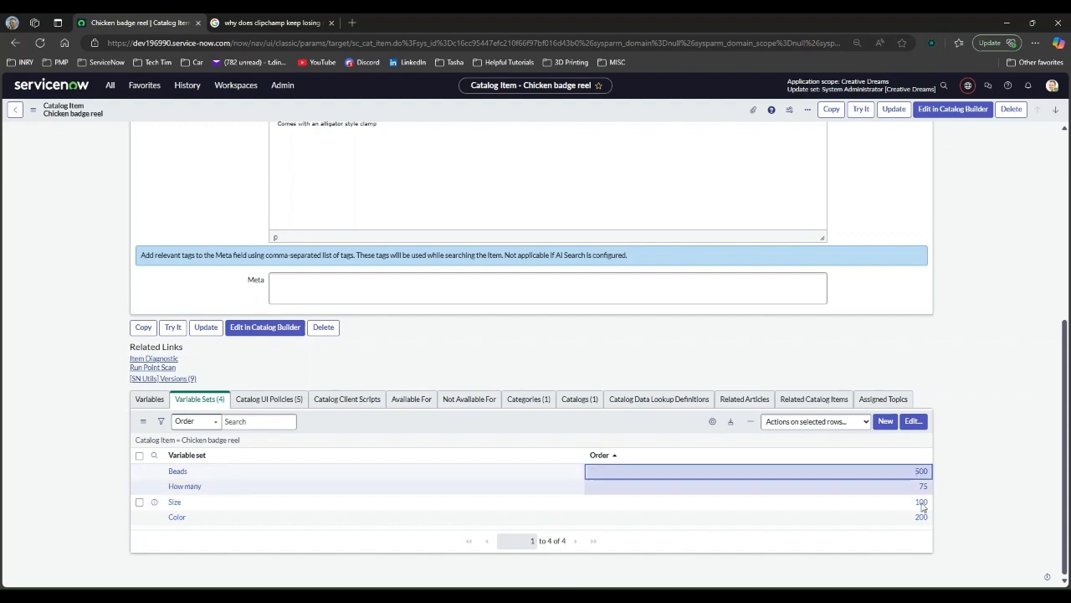
right_click(685, 109)
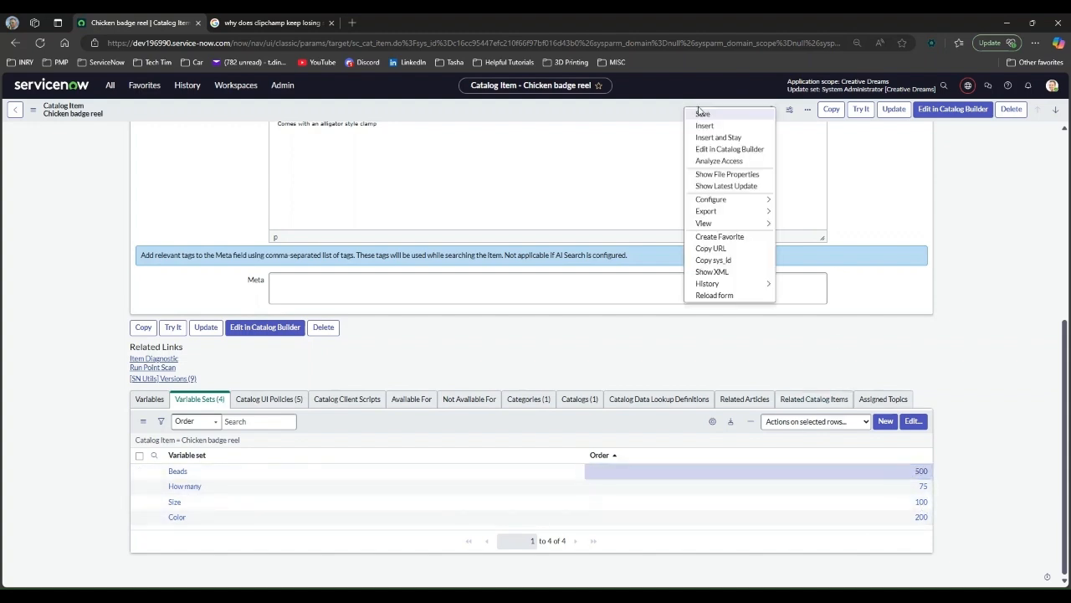
left_click(703, 114)
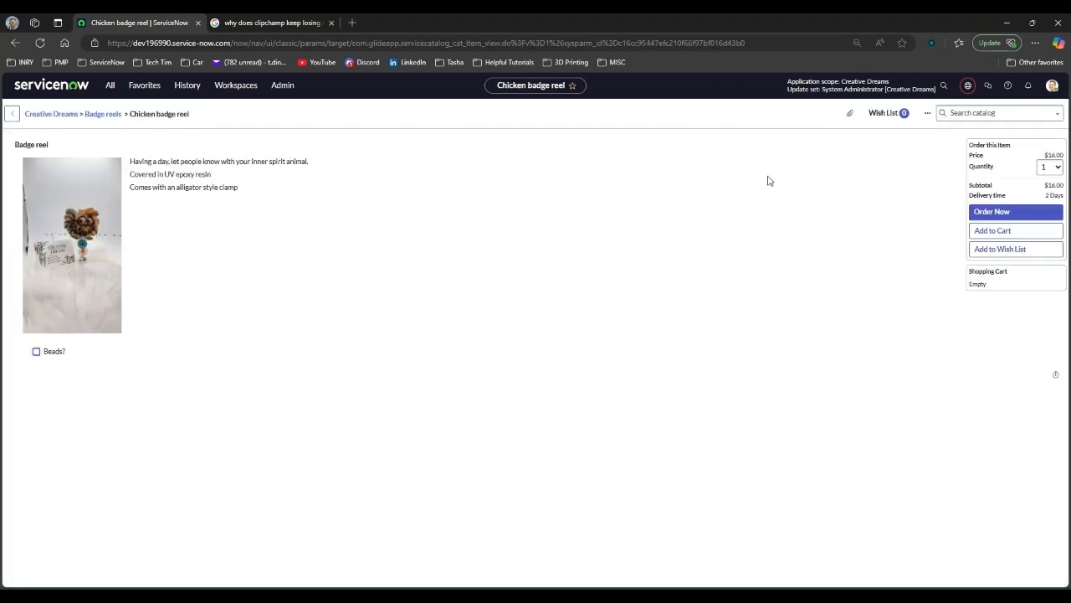
Test the item preview by ticking Beads, setting How many to 2, and clearing Beads.
left_click(36, 352)
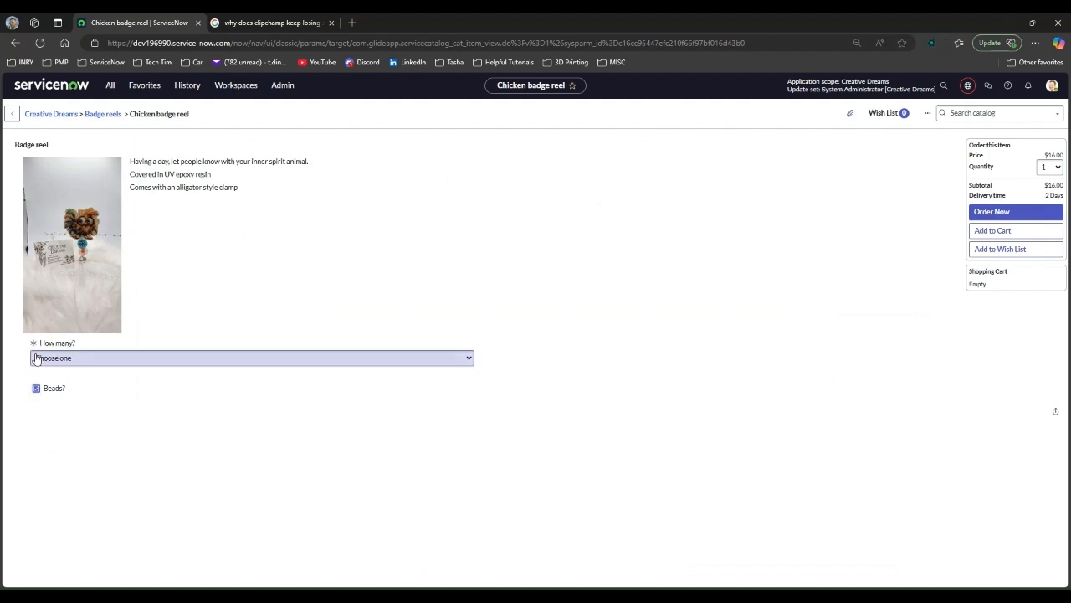
left_click(78, 393)
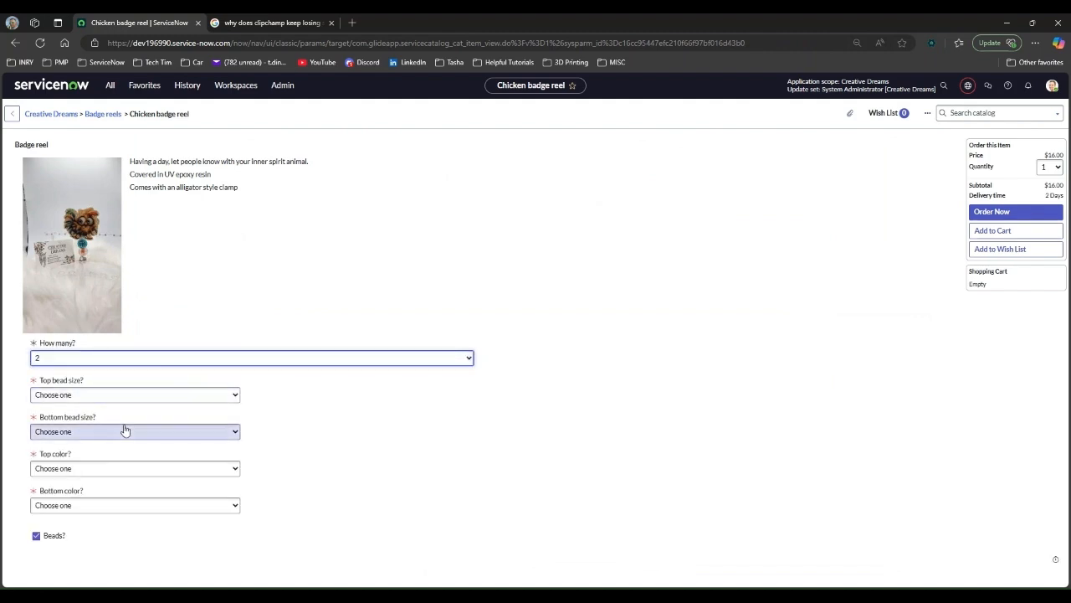
left_click(36, 535)
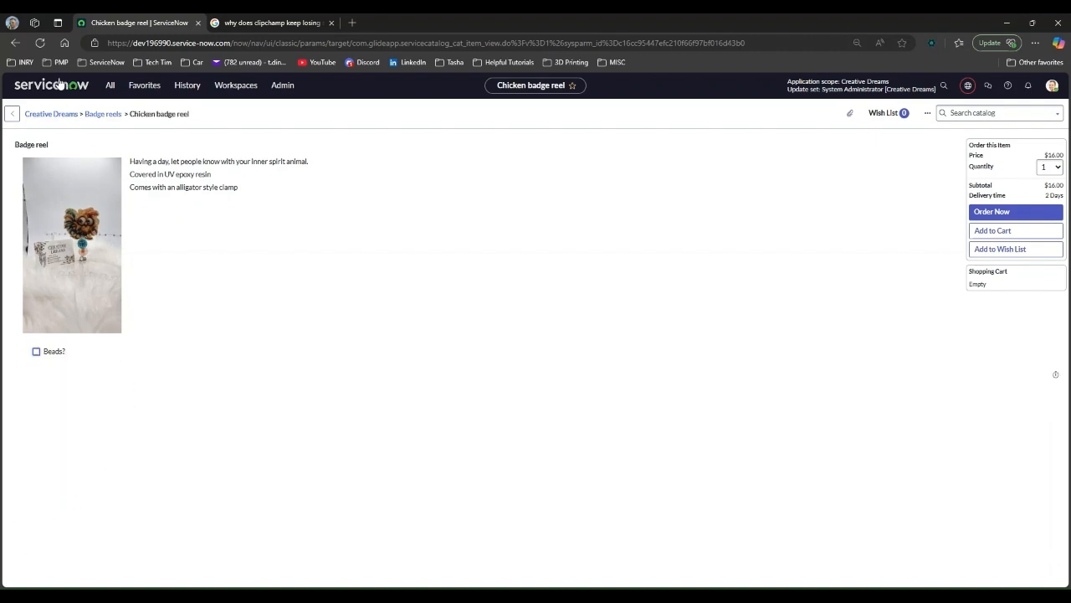
Turn off Reverse if false on the catalog item's 1 Bead UI policy and update the policy.
left_click(15, 43)
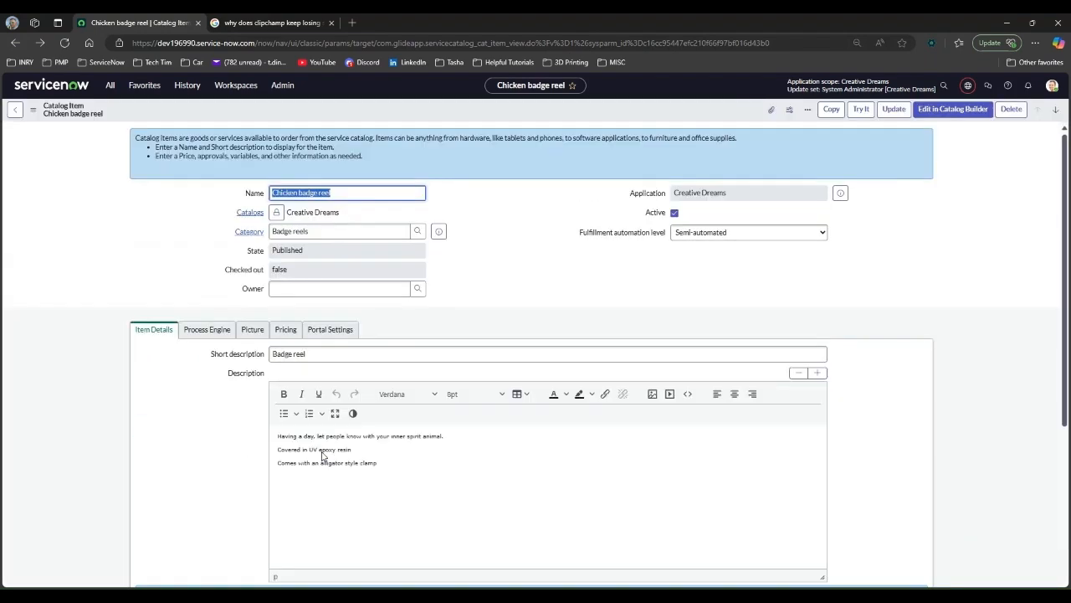
scroll(323, 456, "down", 3)
scroll(323, 453, "down", 1)
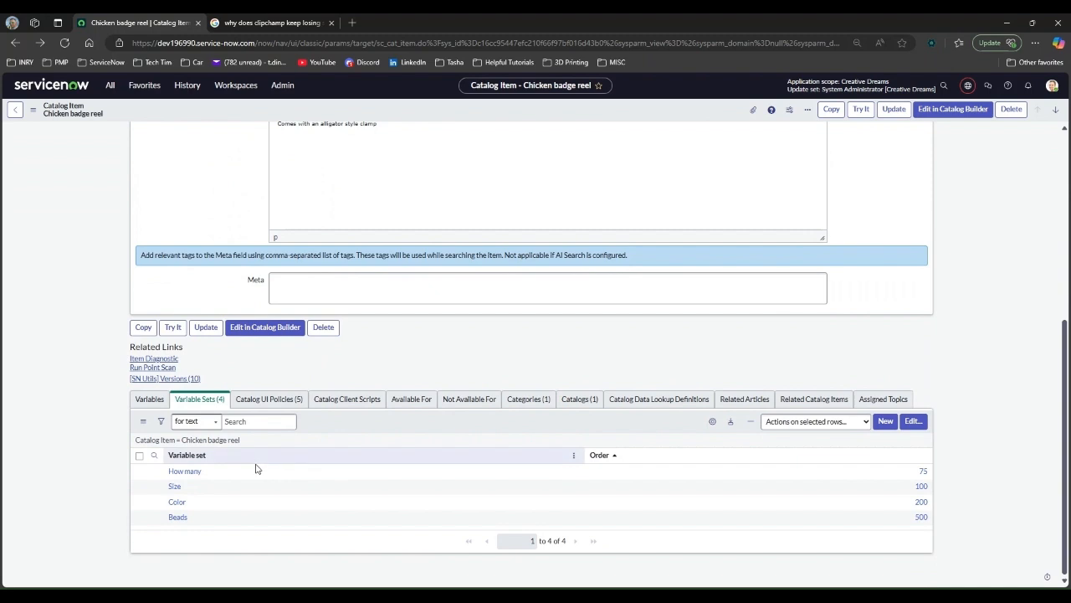
left_click(259, 406)
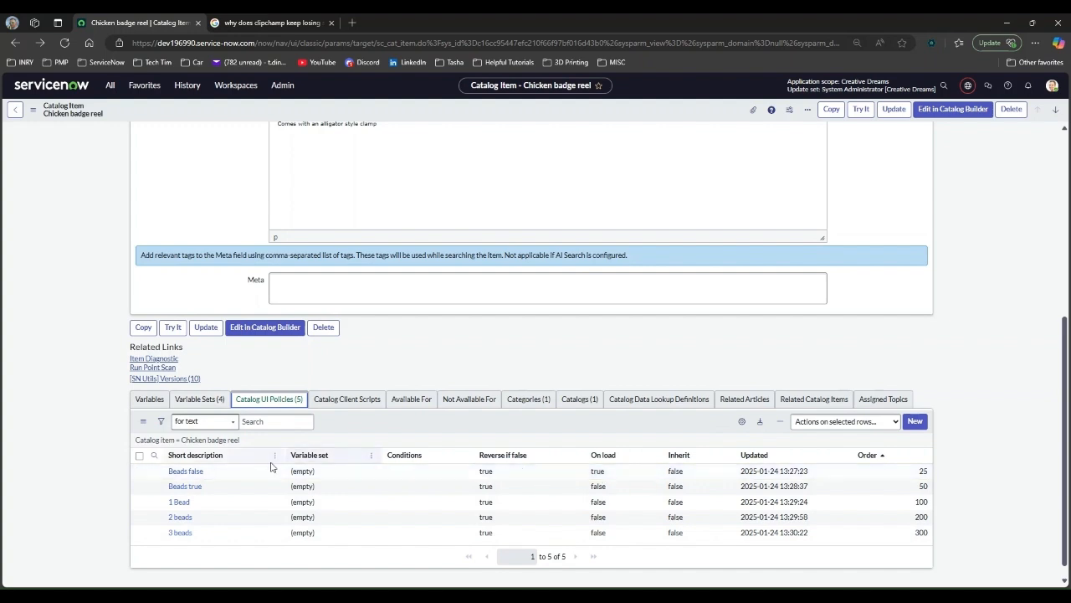
left_click(180, 502)
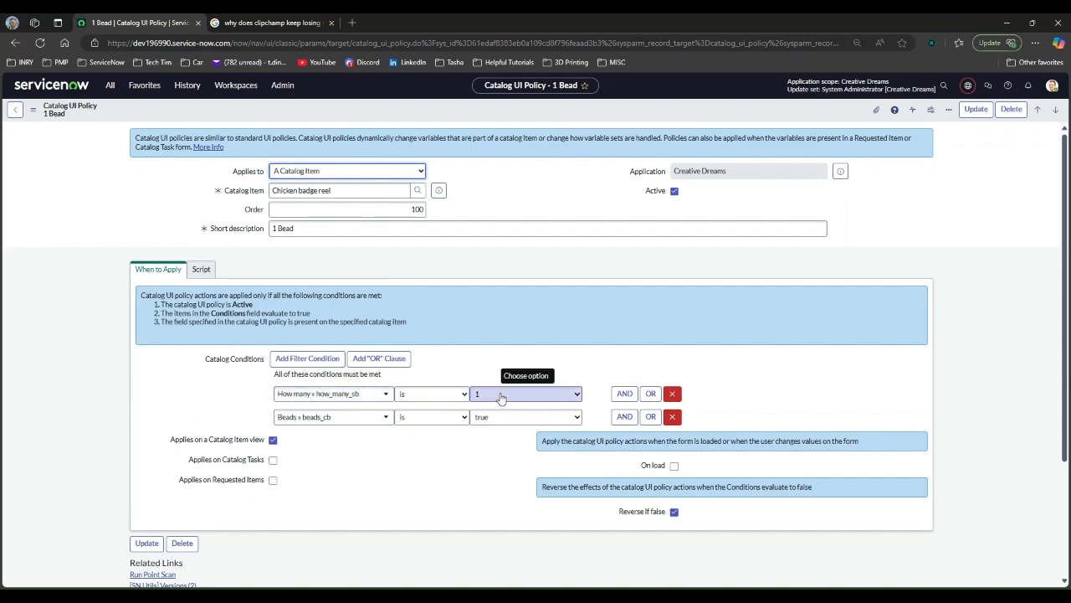
scroll(501, 397, "down", 2)
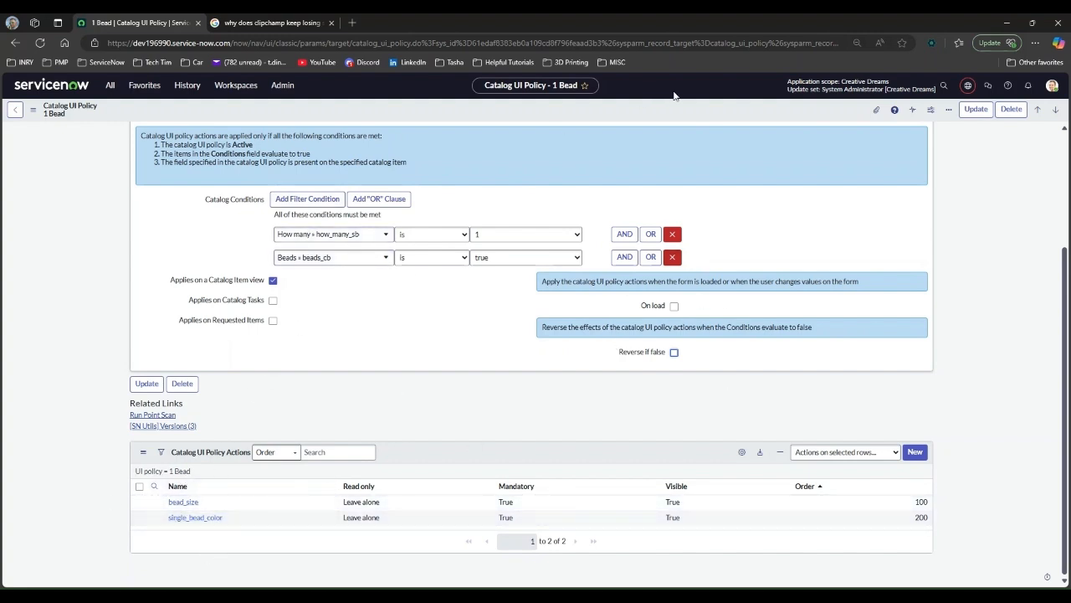
left_click(975, 110)
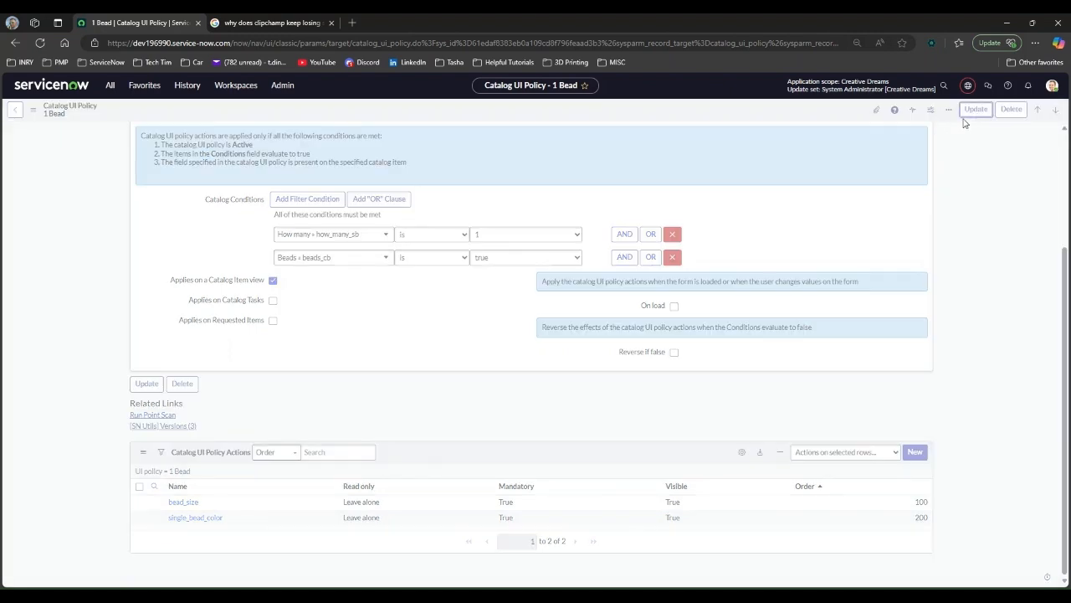
Try the catalog item again with Beads ticked and How many set to 1, and clear Beads.
left_click(861, 109)
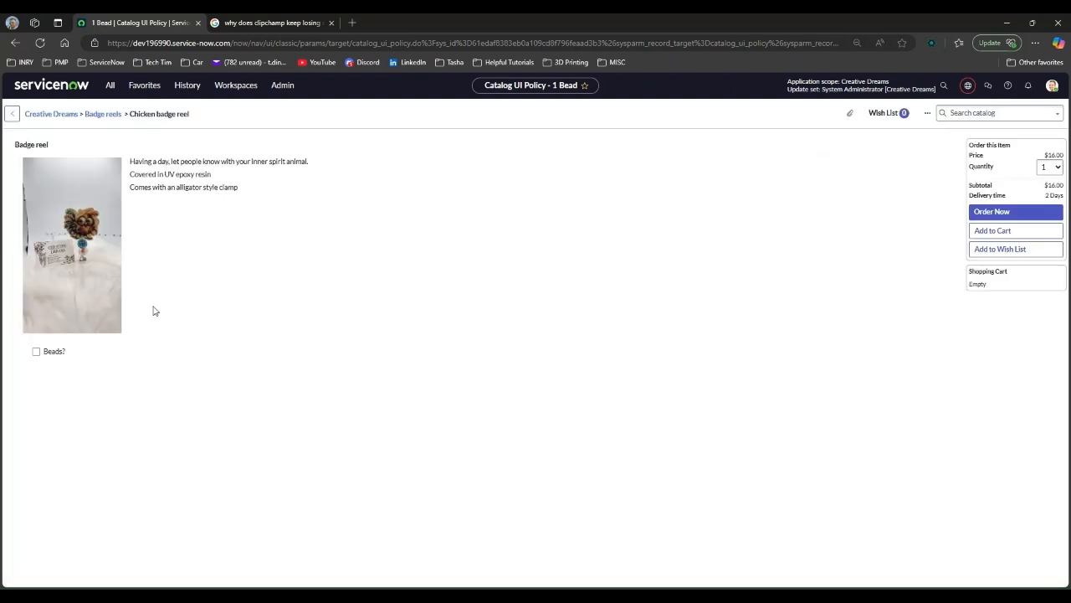
left_click(37, 352)
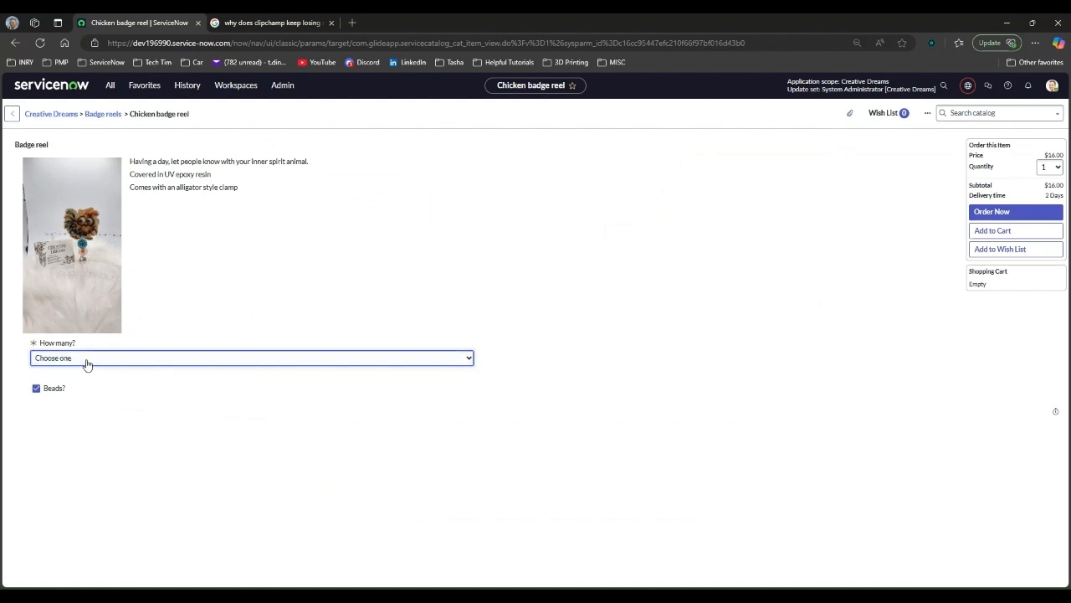
left_click(79, 376)
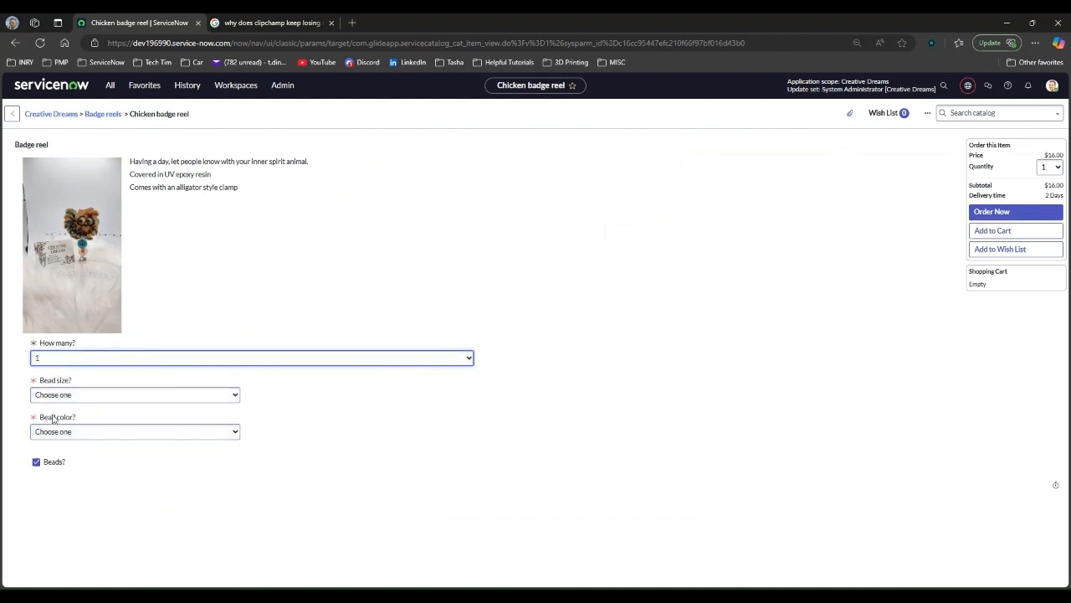
left_click(35, 463)
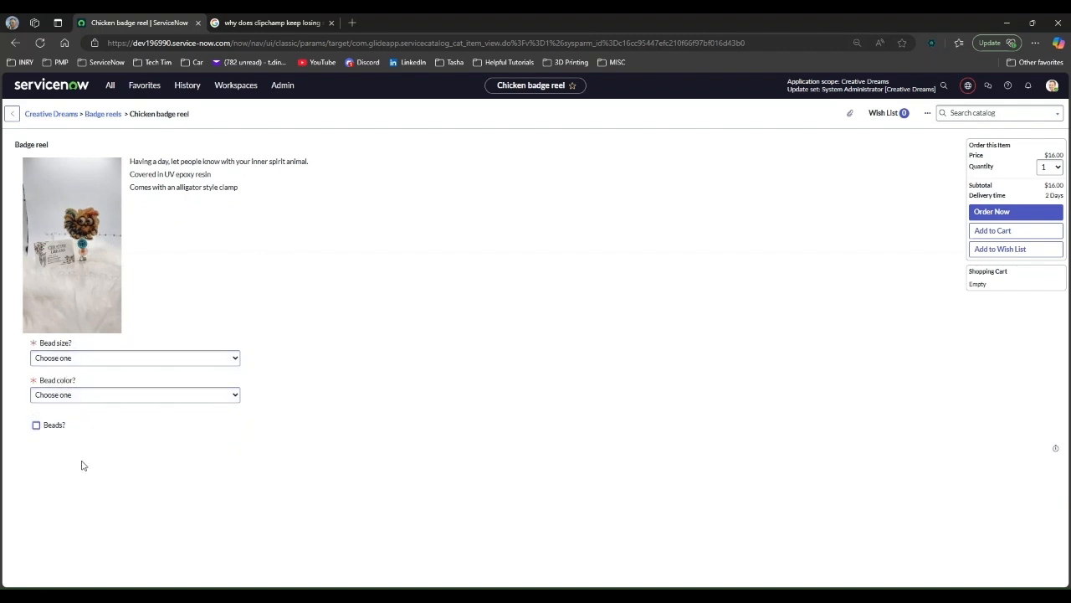
In the 1 Bead UI policy, delete the beads_cb is true condition, enable Reverse if false, and update the policy.
left_click(13, 44)
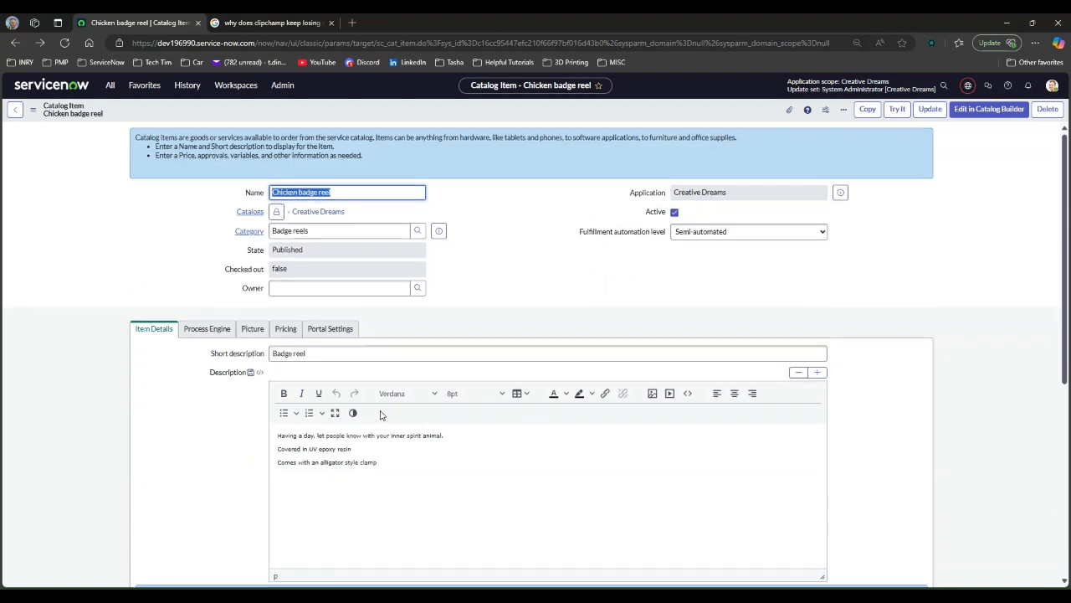
scroll(524, 413, "down", 5)
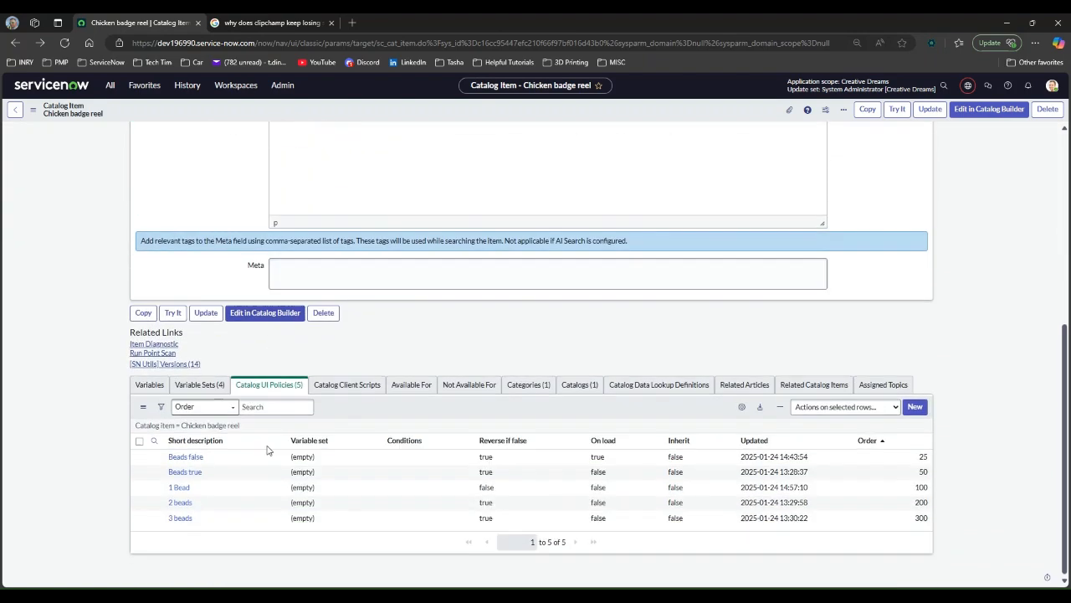
left_click(178, 487)
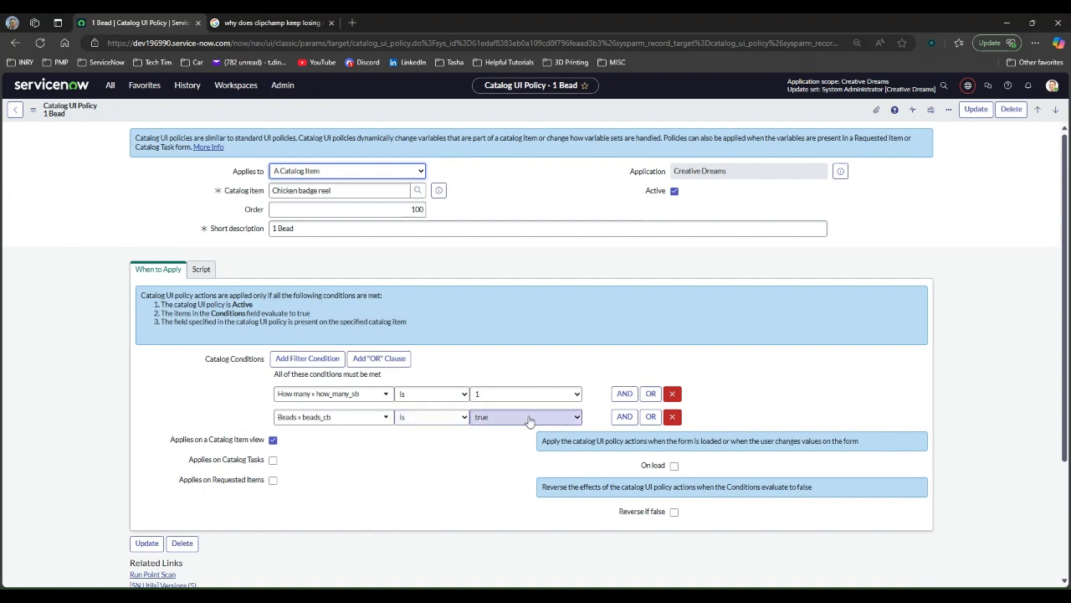
left_click(673, 417)
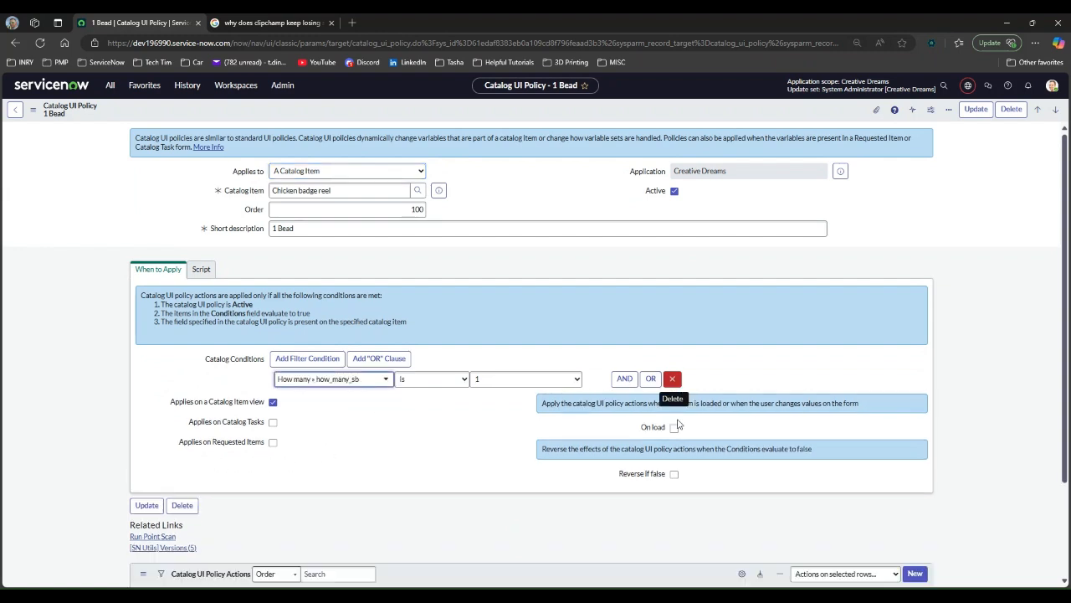
left_click(674, 474)
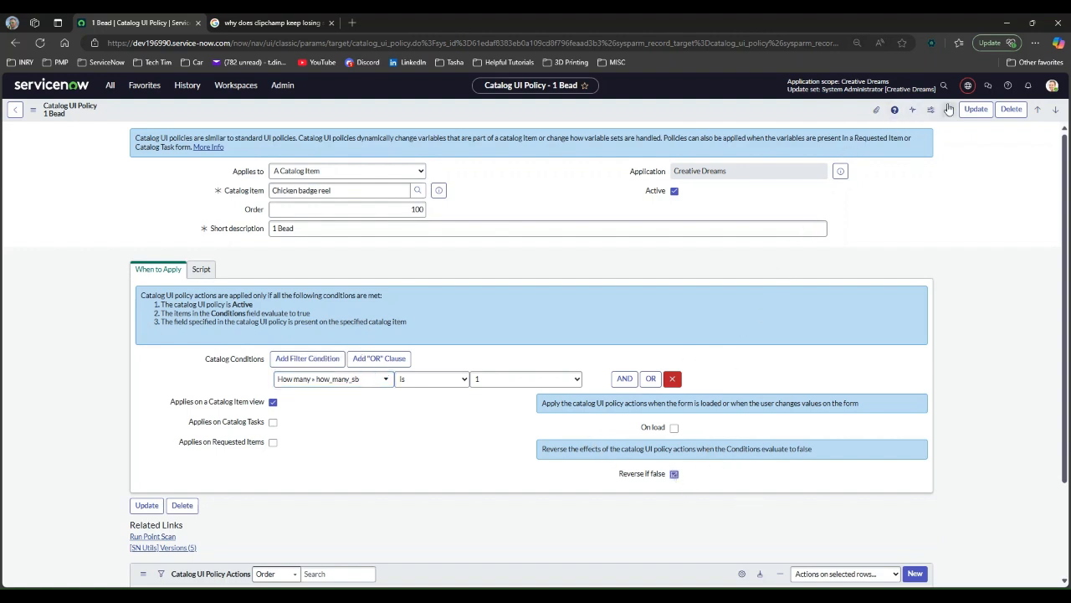
left_click(973, 111)
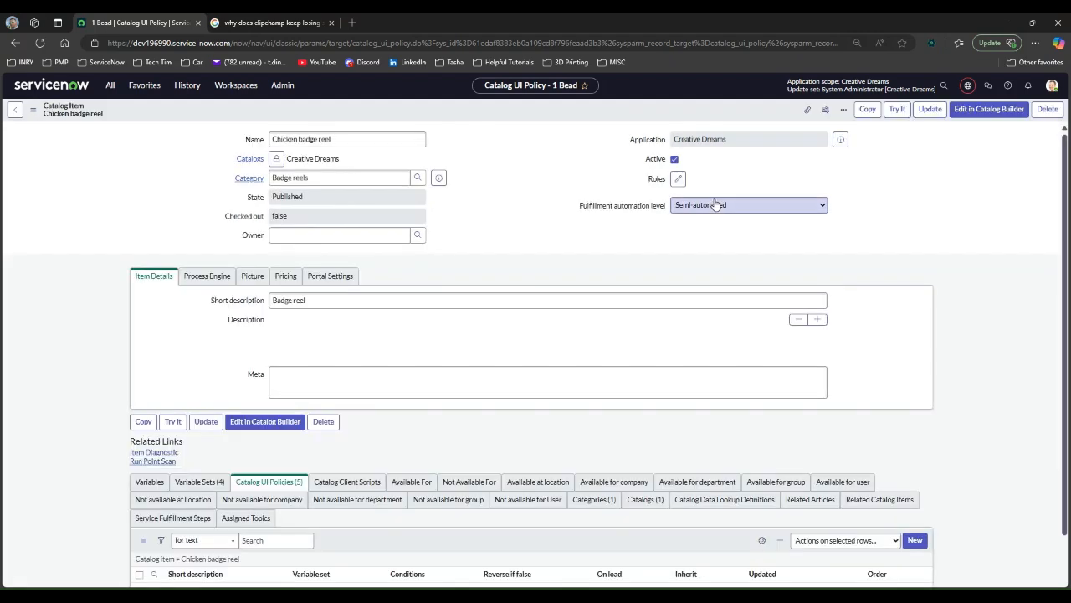
Try the Chicken badge reel catalog item again with Beads ticked and How many set to 1.
left_click(896, 111)
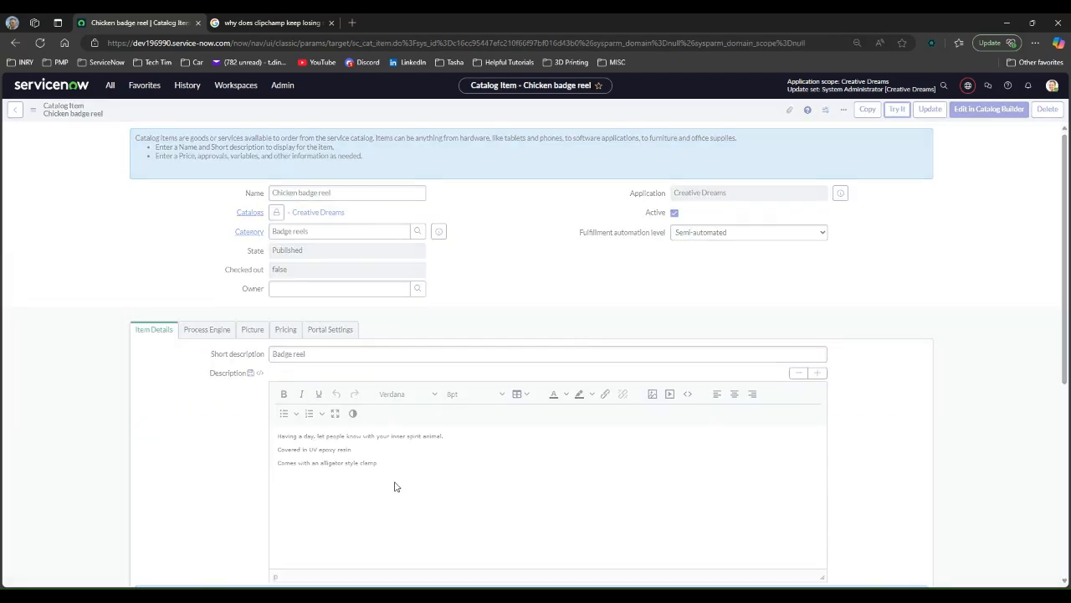
scroll(72, 443, "down", 3)
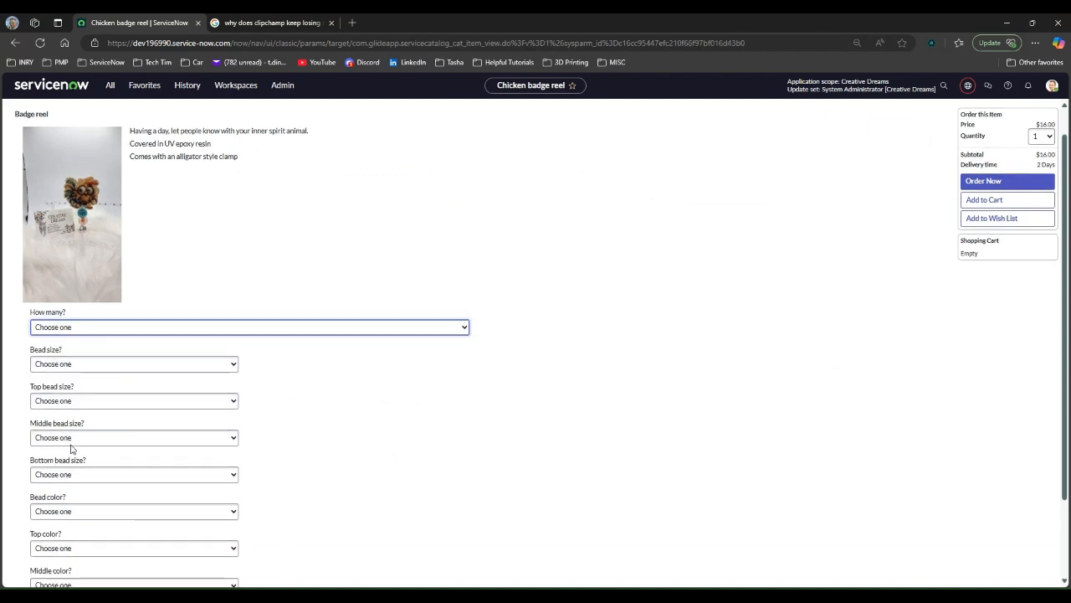
left_click(36, 553)
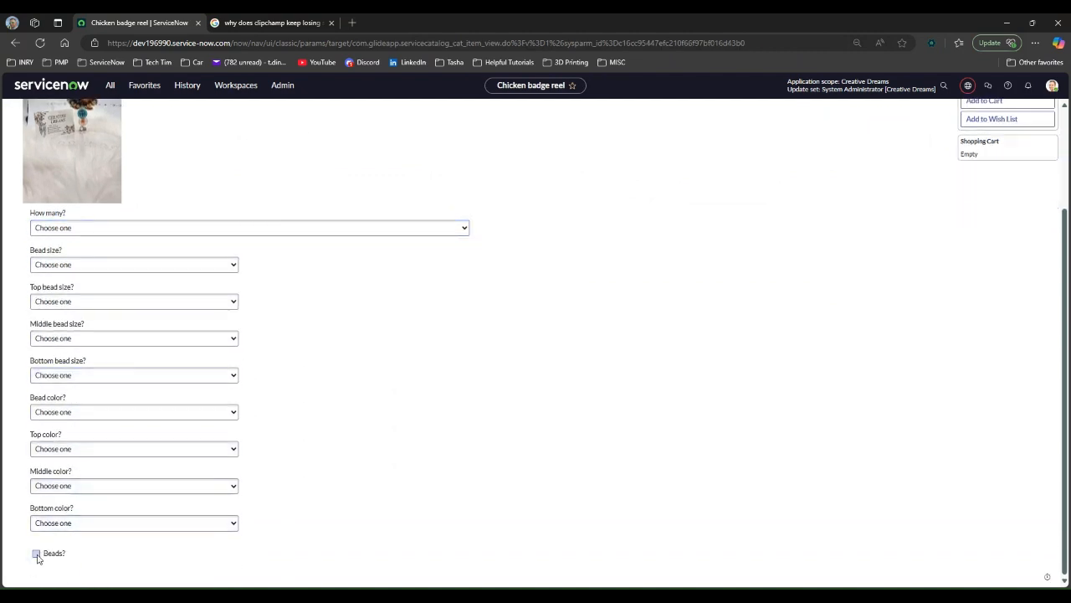
left_click(97, 357)
left_click(95, 382)
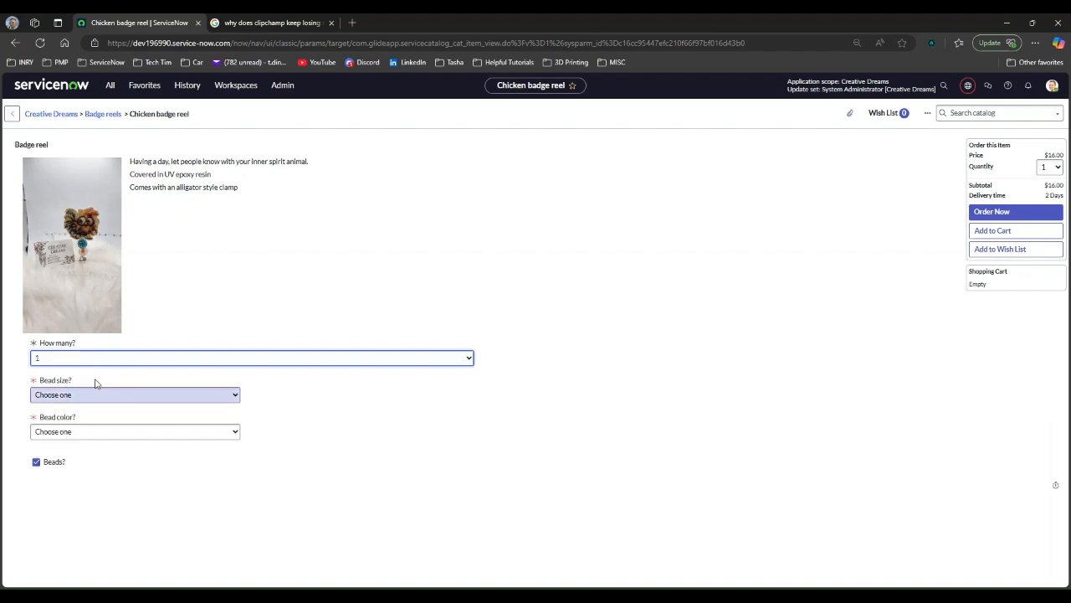
Set Bead size to Medium and Bead color to Vintage Rose on the order form.
left_click(81, 395)
left_click(98, 435)
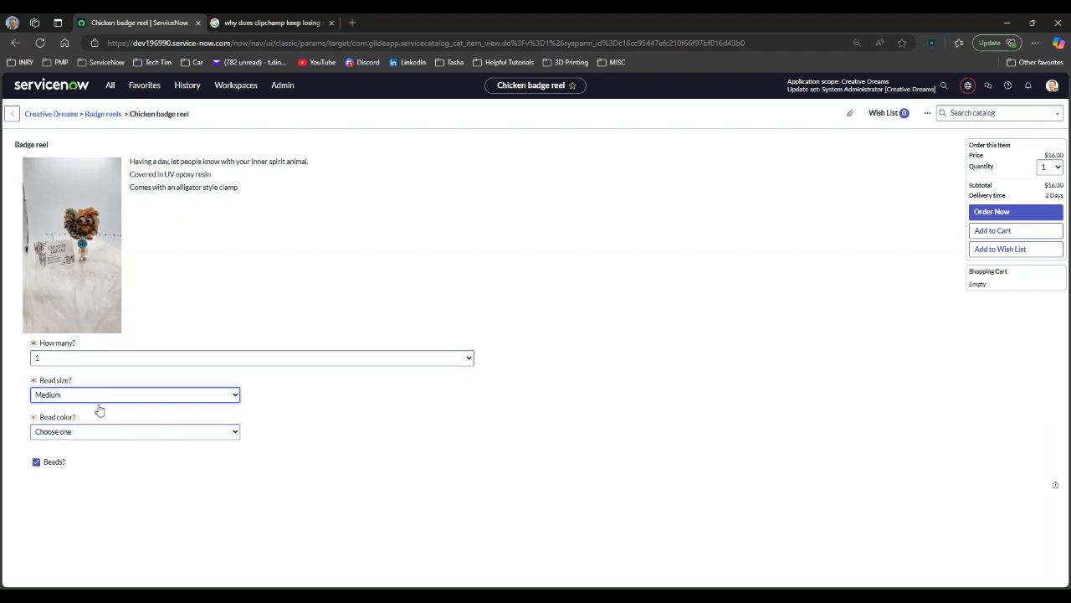
left_click(93, 434)
left_click(100, 510)
Test the form by switching How many to 2 and back to 1.
left_click(108, 362)
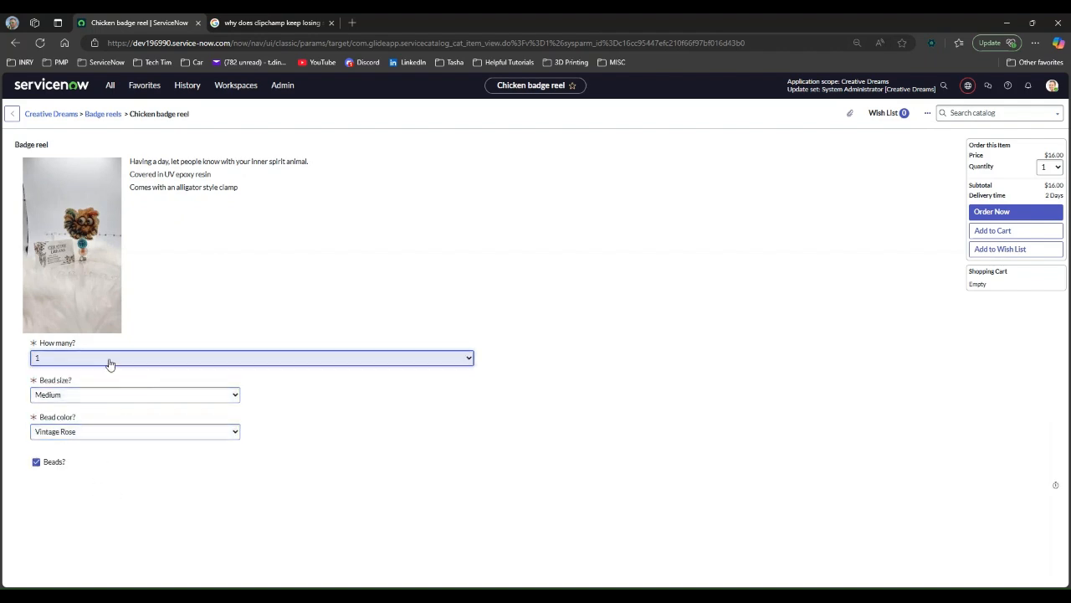
left_click(108, 389)
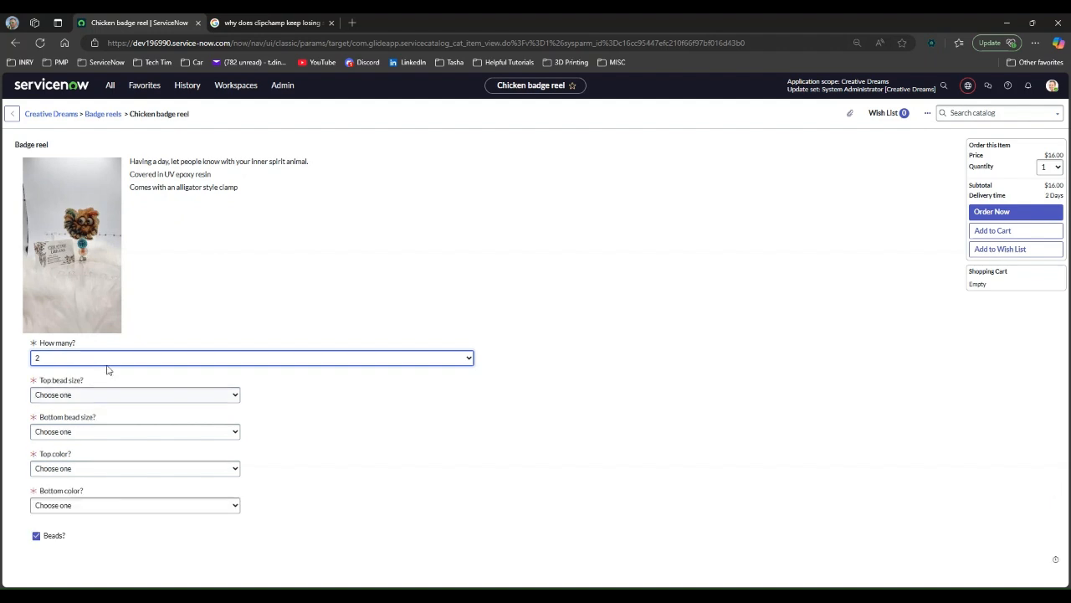
left_click(105, 359)
left_click(107, 380)
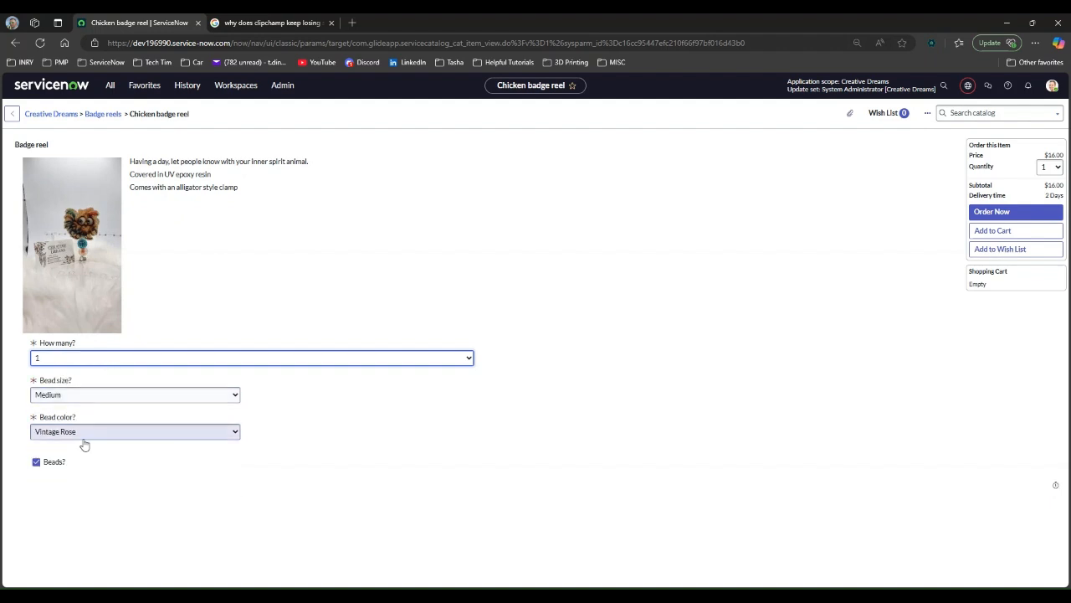
Clear and re-tick Beads twice to test the form's behavior with How many at 1.
left_click(36, 462)
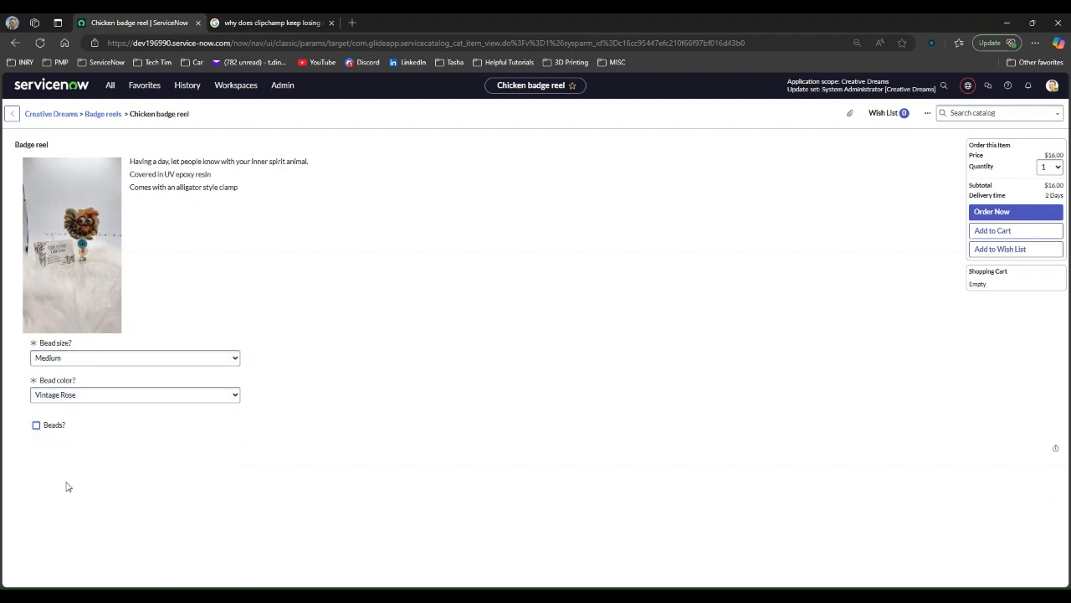
left_click(36, 425)
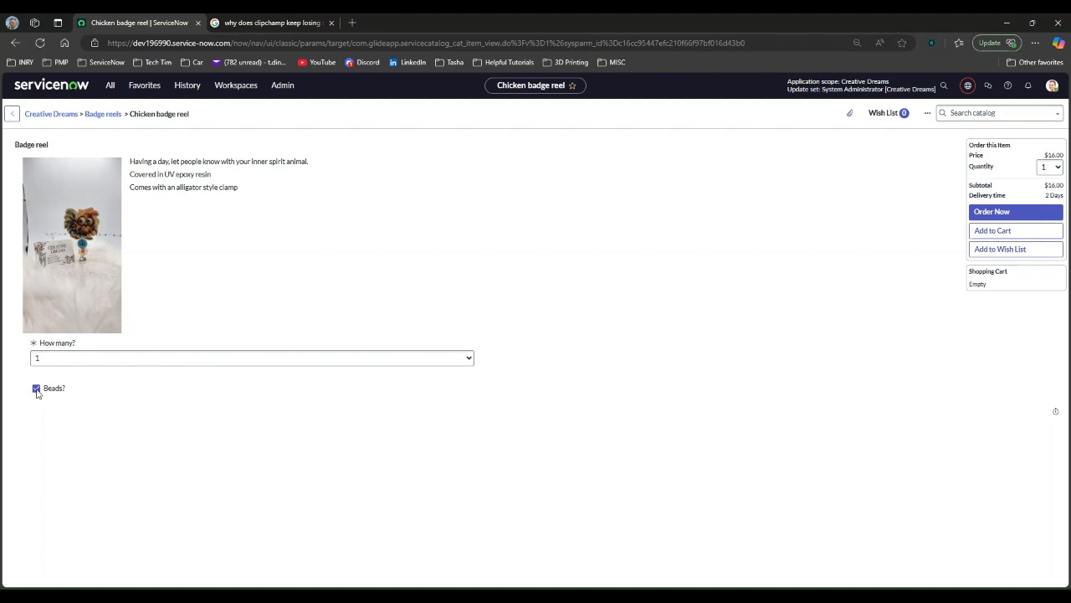
left_click(36, 389)
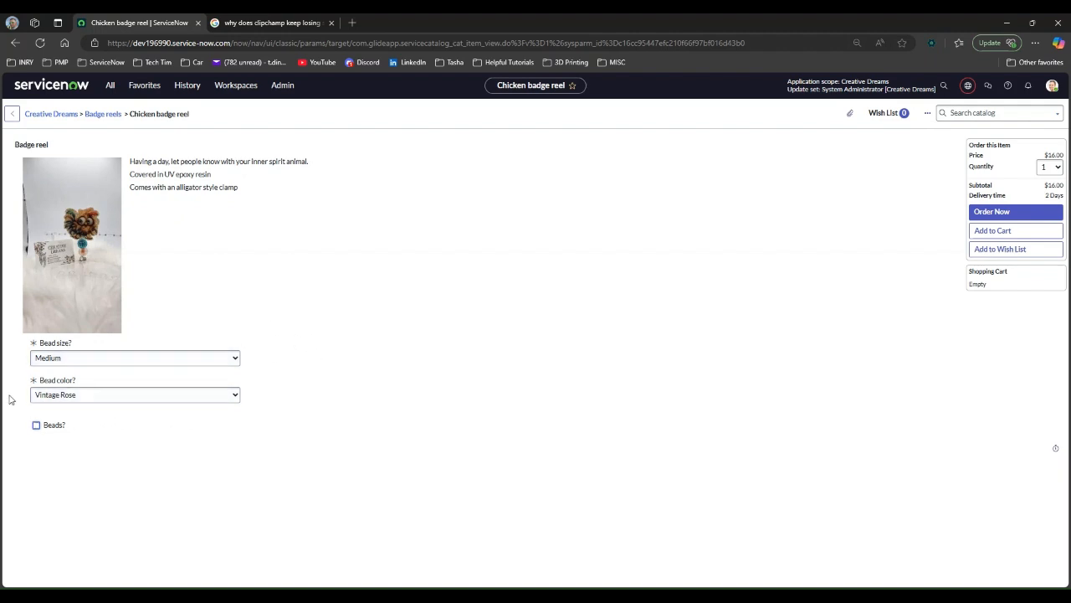
left_click(46, 428)
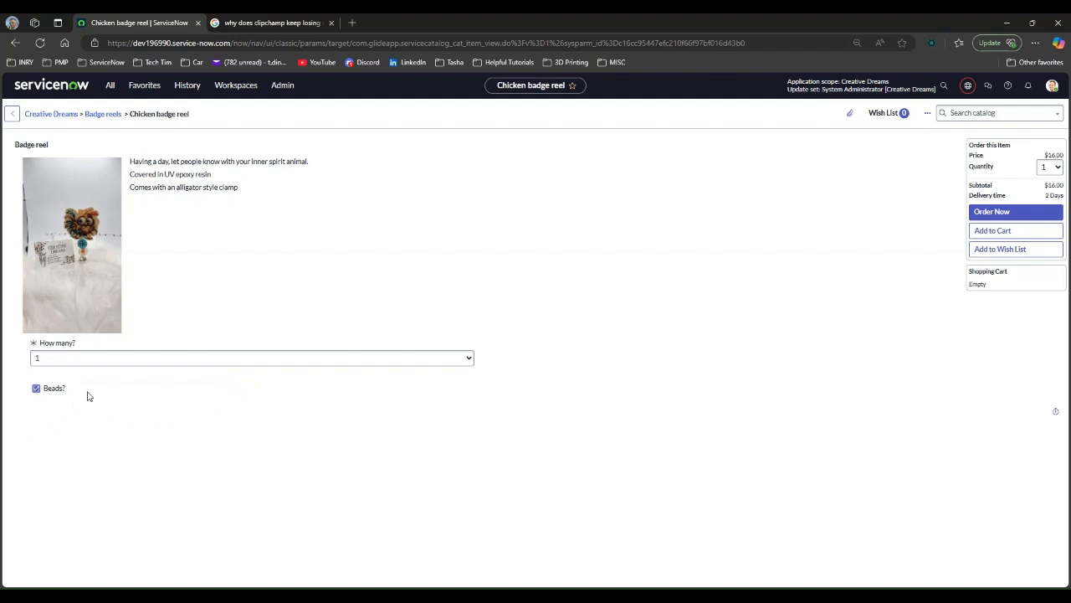